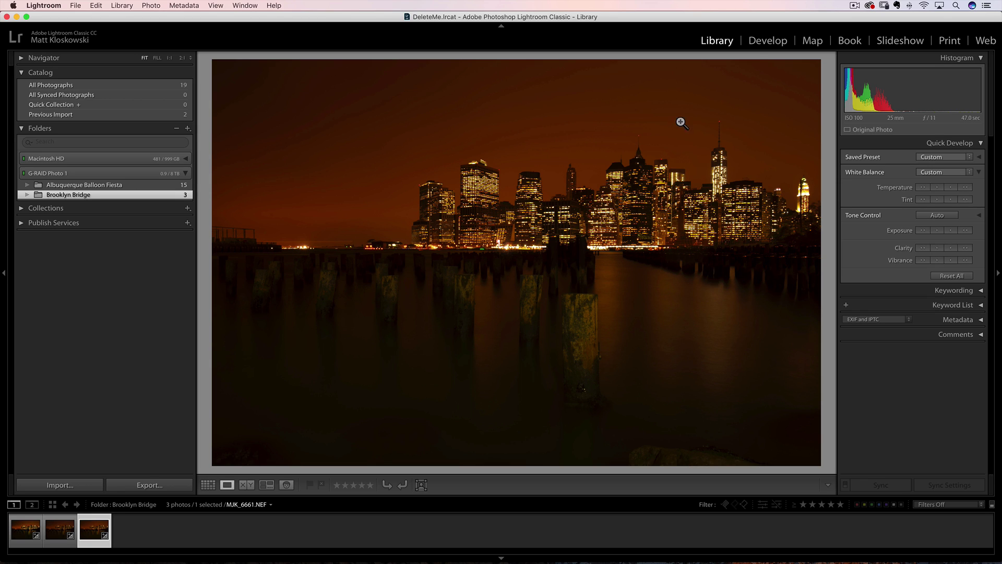
click(766, 41)
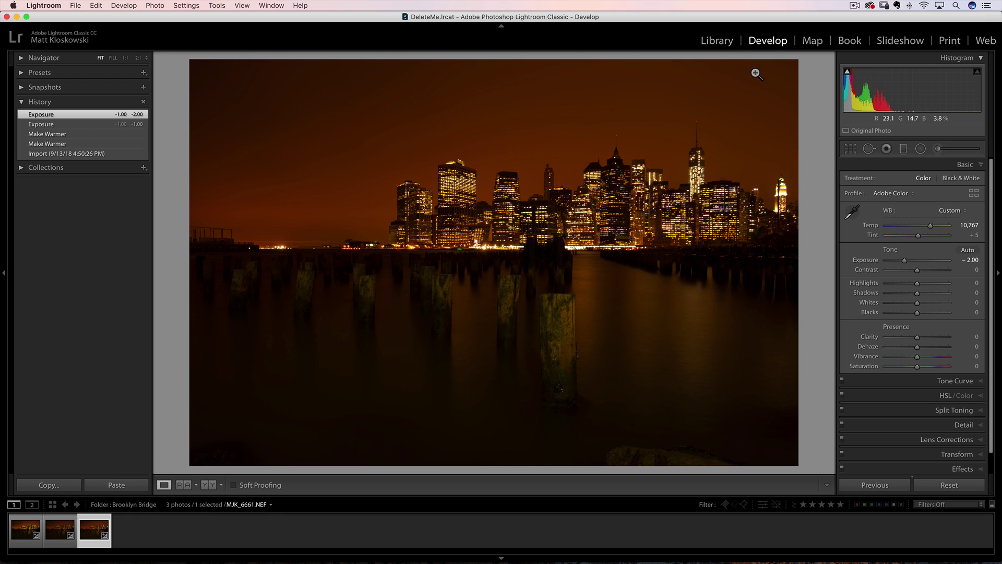
click(715, 42)
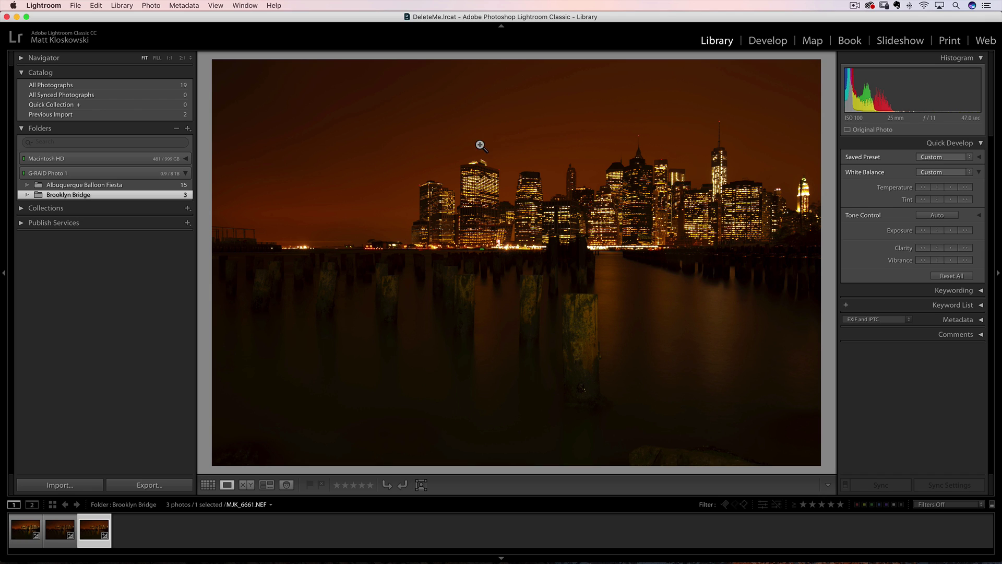
click(763, 43)
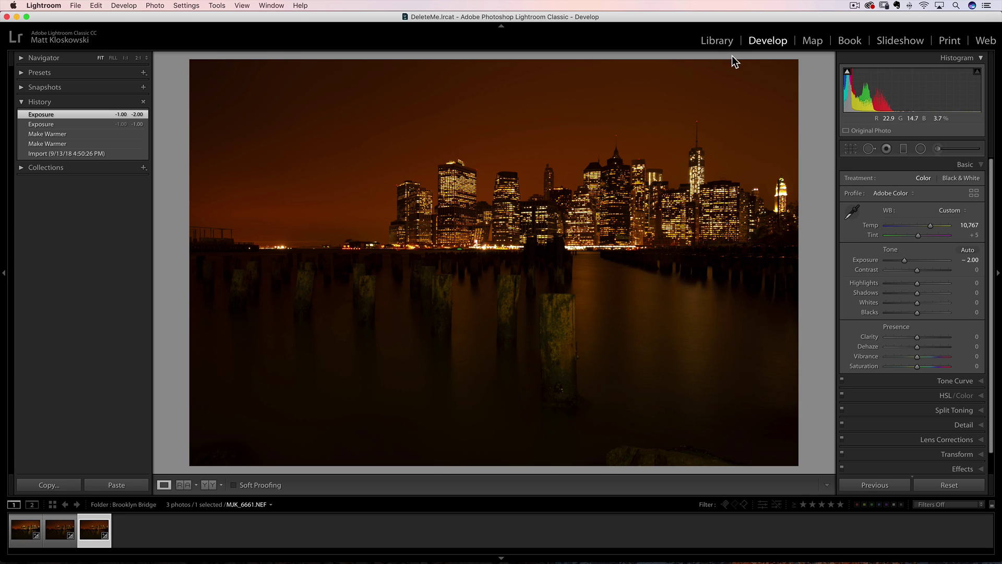
click(714, 39)
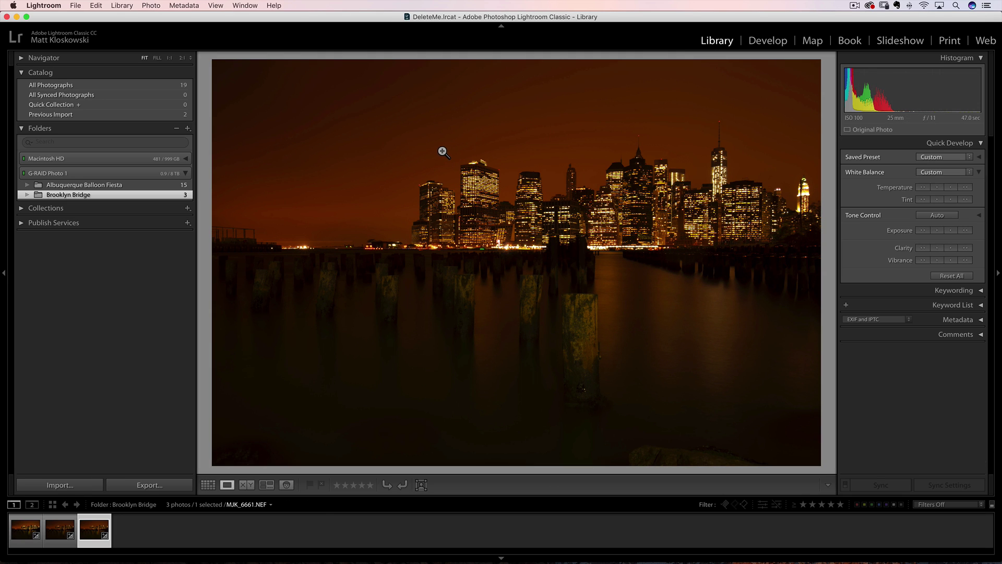
click(765, 41)
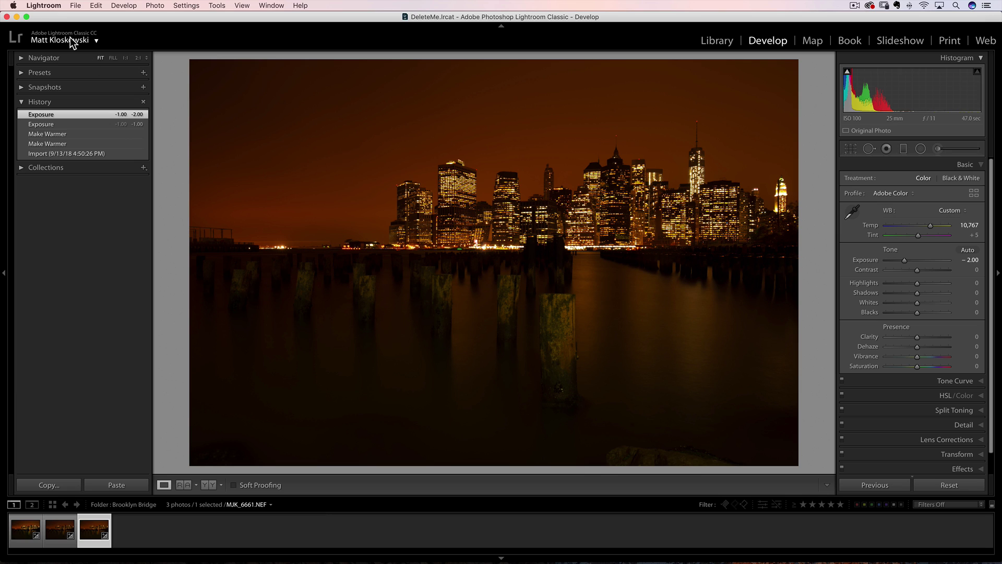
Set Lightroom's Photoshop external editing to 8 bits/component and the sRGB color space.
click(50, 7)
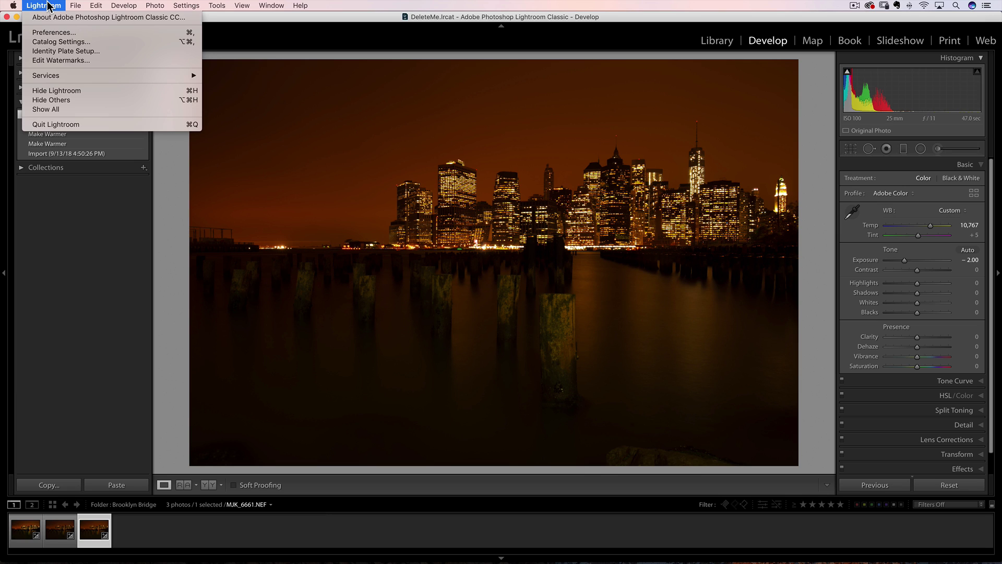
click(57, 34)
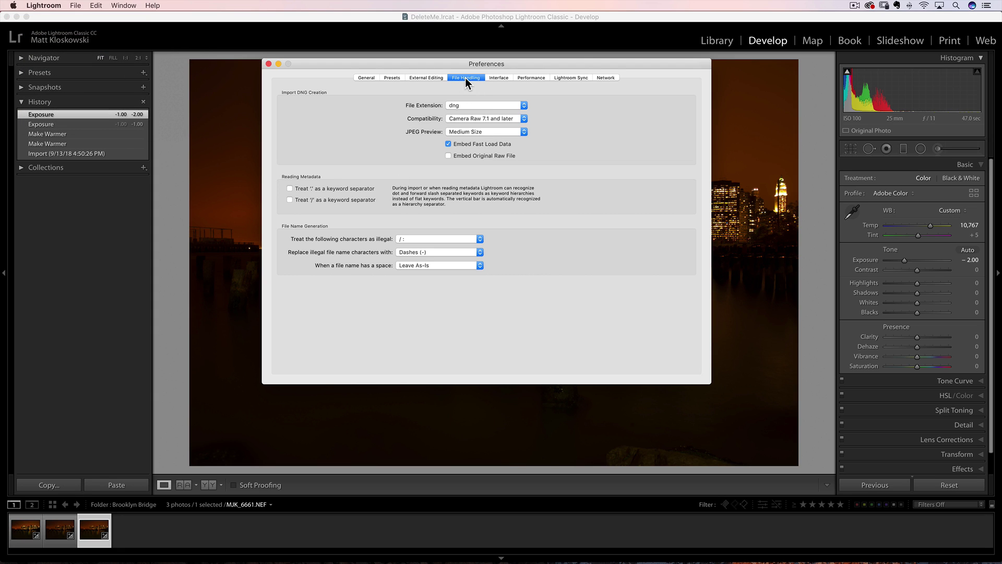
click(429, 78)
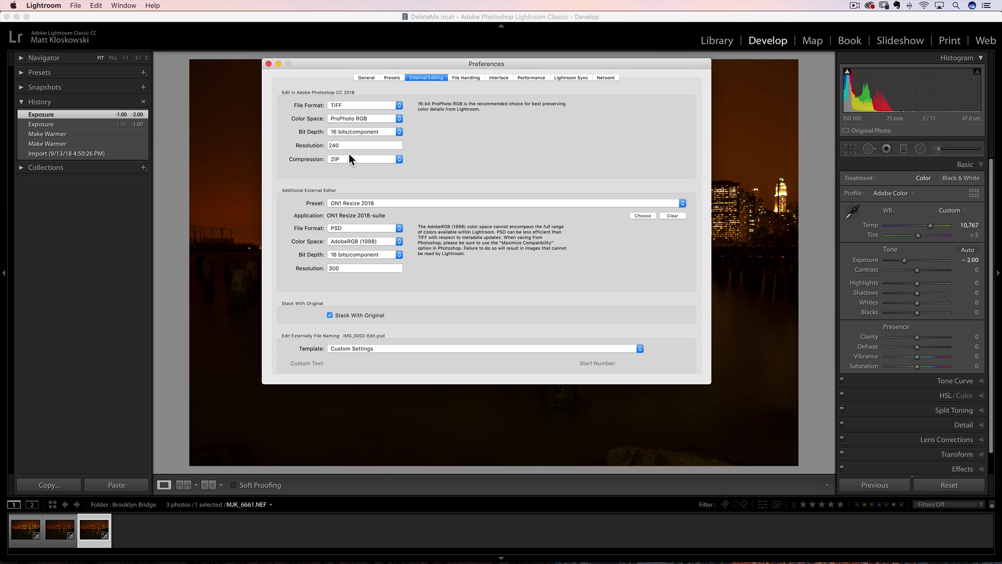
click(353, 131)
click(346, 139)
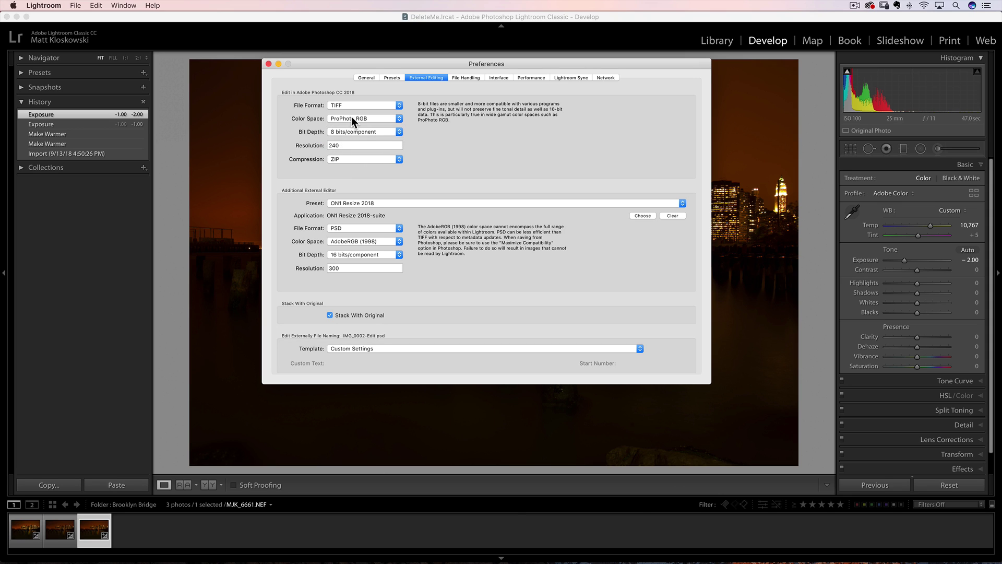
click(352, 117)
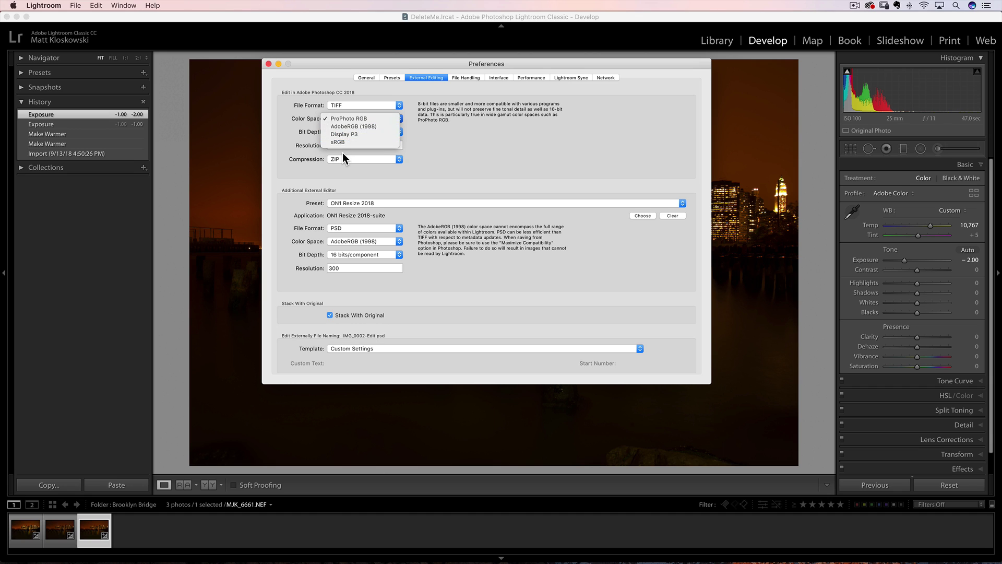
click(342, 141)
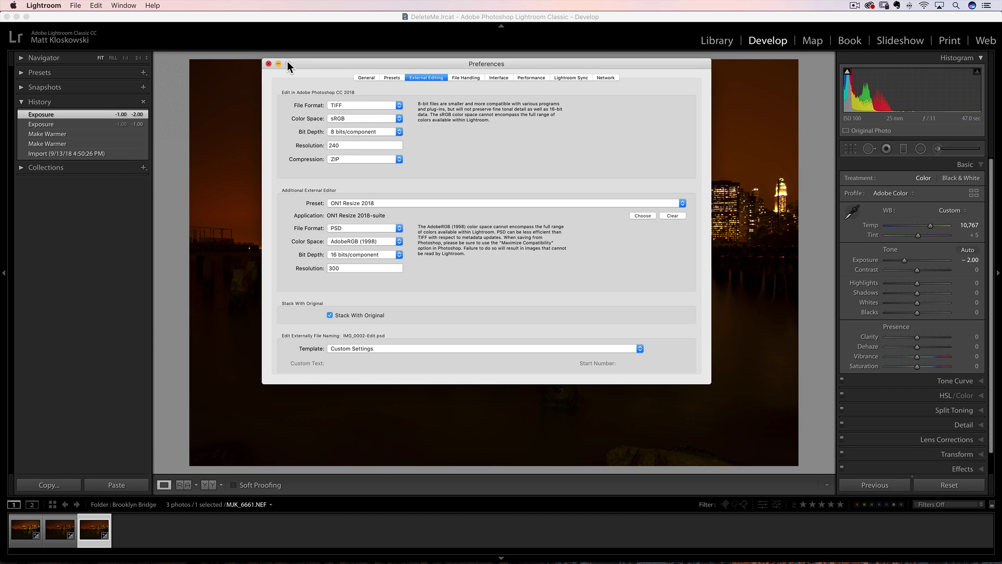
click(267, 63)
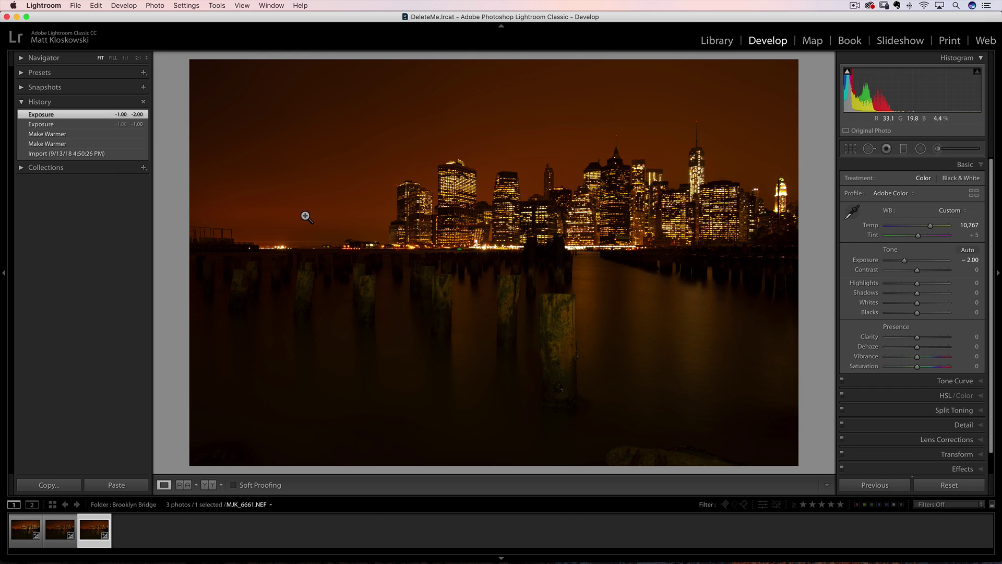
click(232, 17)
click(155, 5)
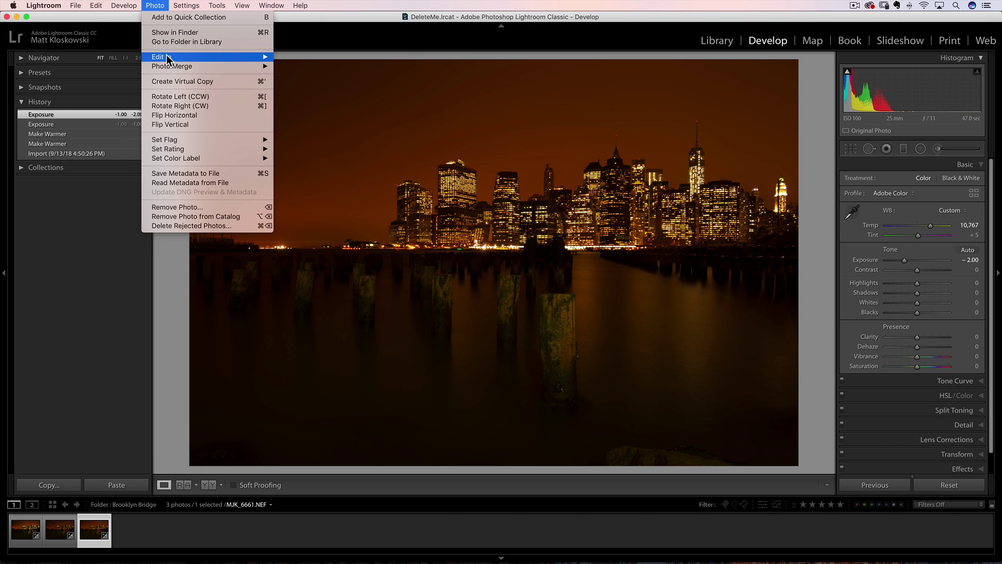
mouse_move(167, 59)
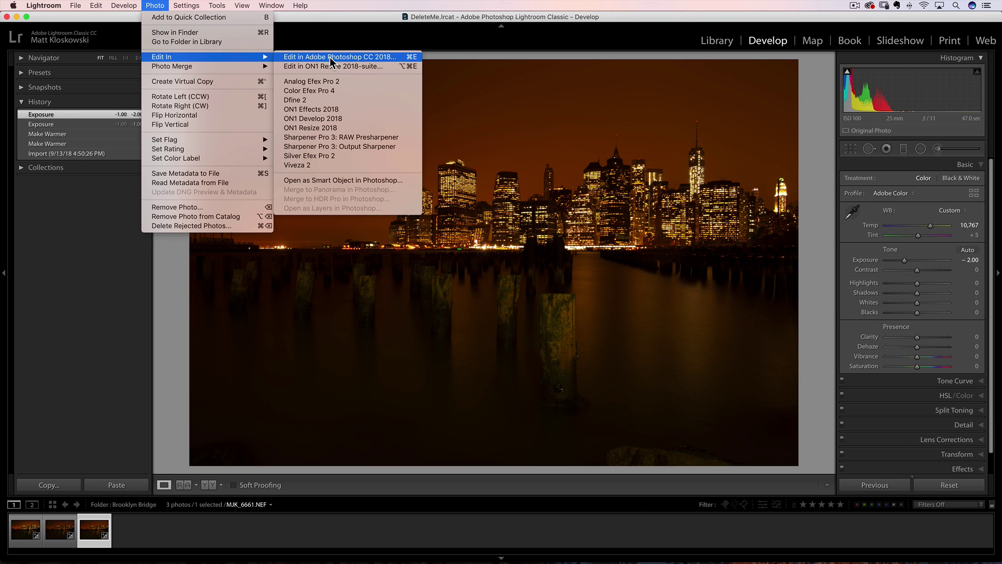
click(357, 66)
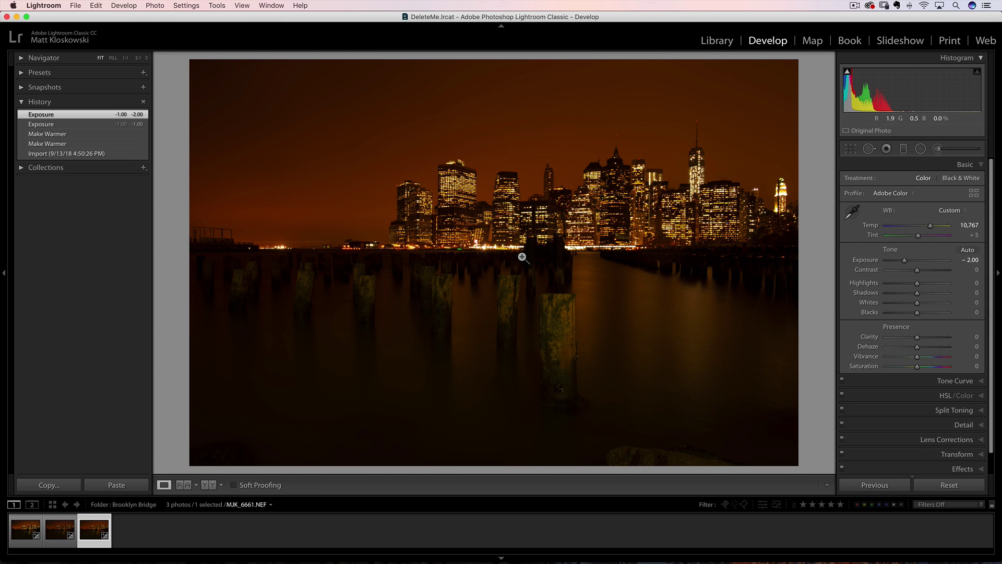
key(super+Tab)
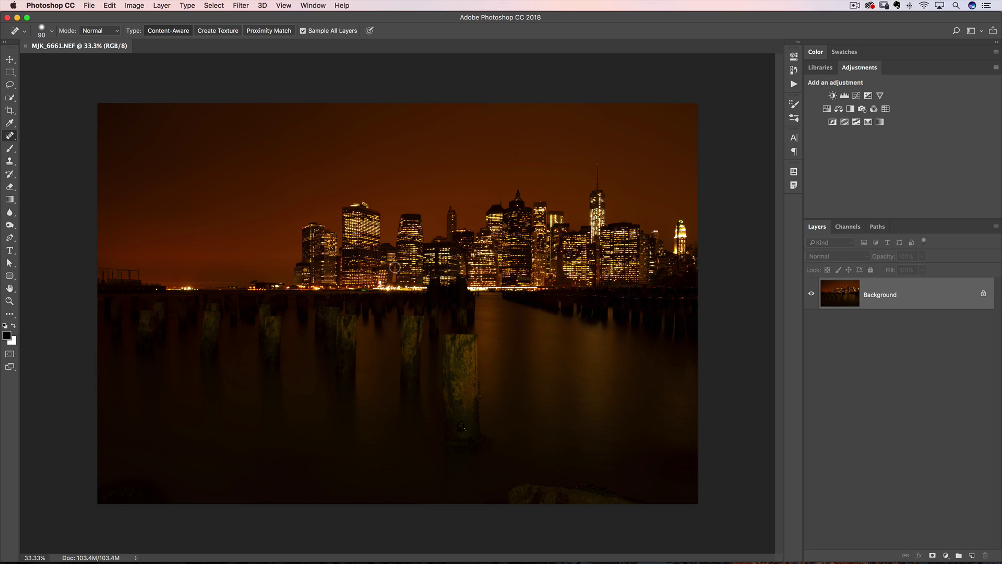
key(v)
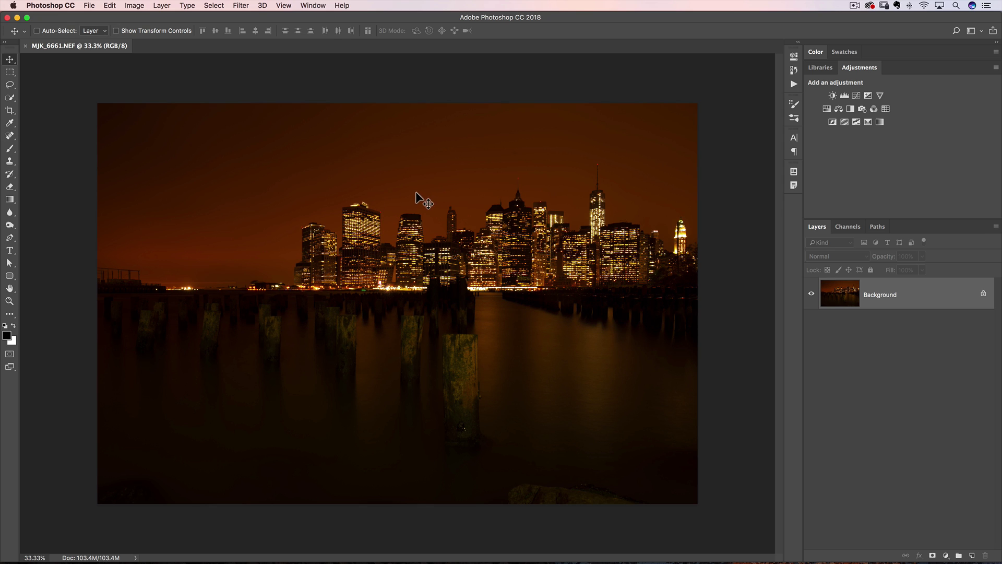
click(90, 6)
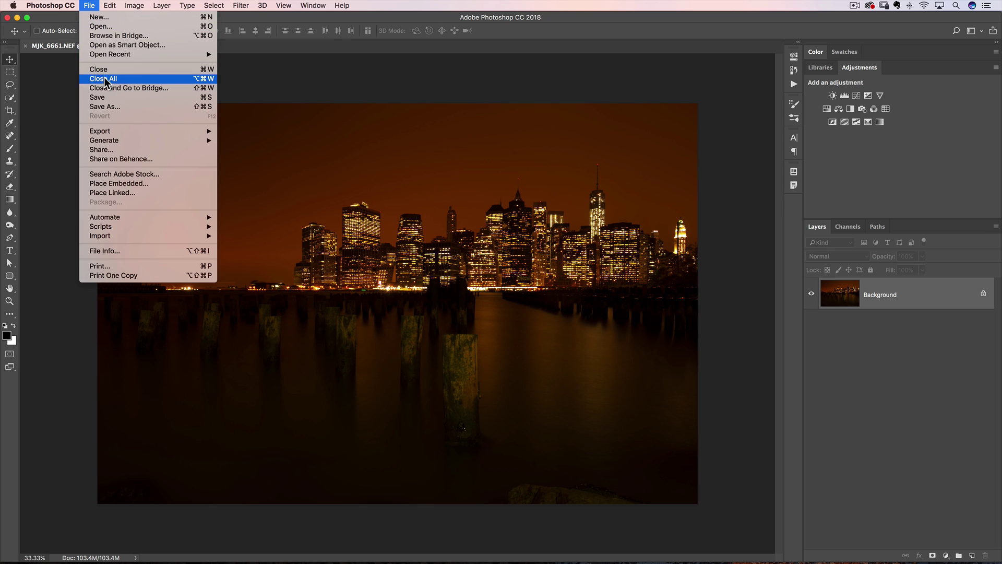
click(109, 107)
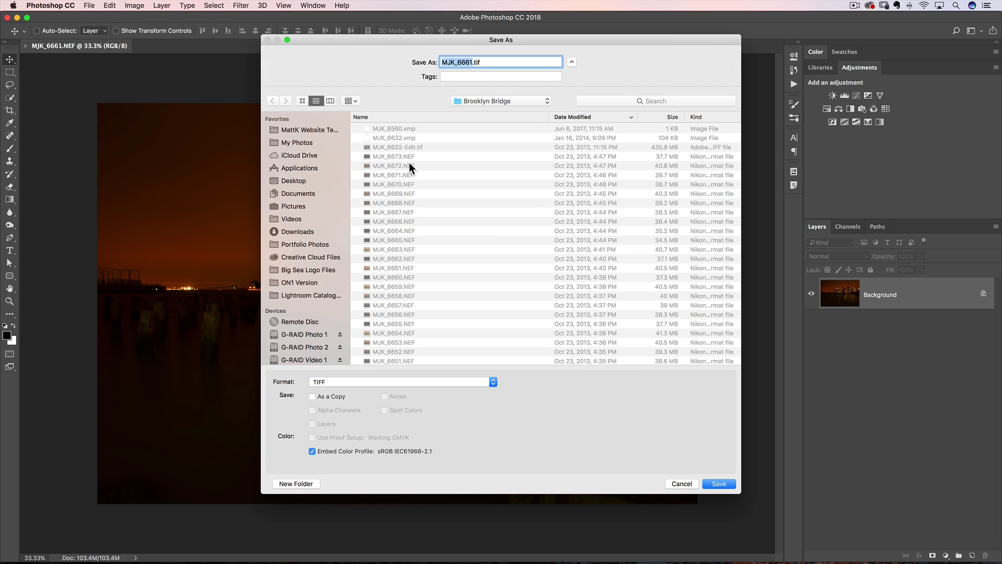
text(test)
click(433, 382)
click(395, 283)
click(714, 483)
drag(613, 267, 644, 63)
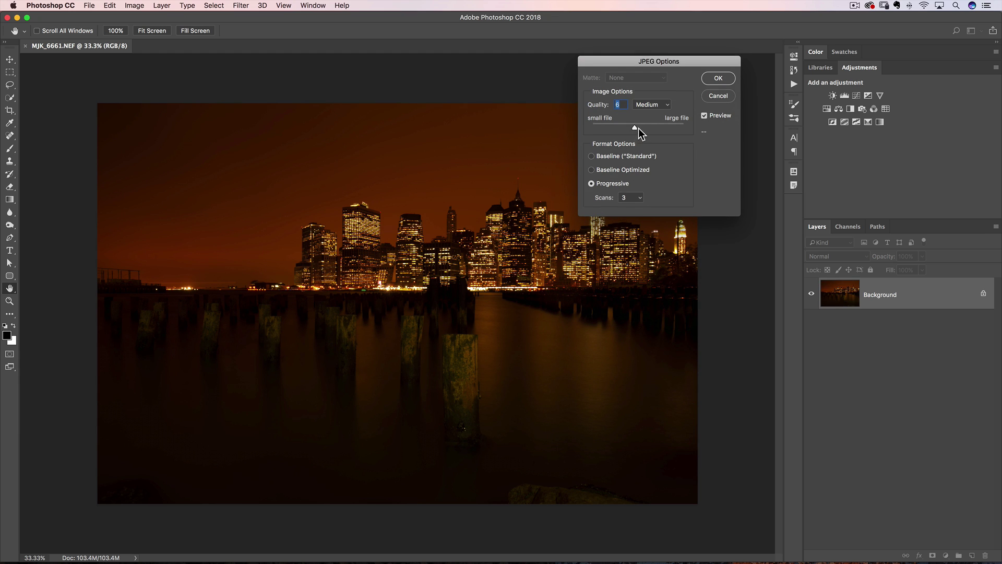
drag(635, 127, 624, 129)
click(718, 97)
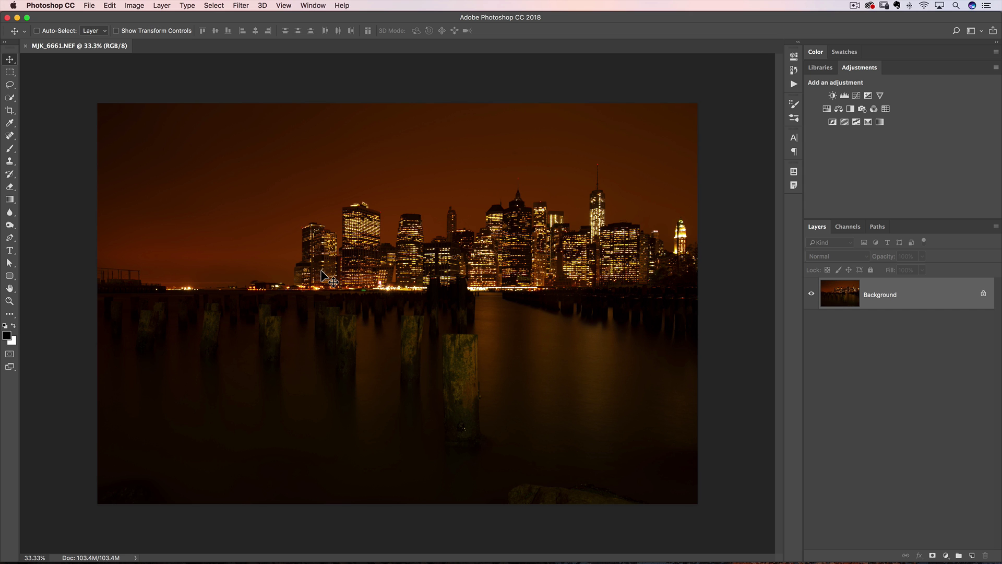
Close the skyline photo in Photoshop without saving and return to Lightroom Classic.
key(super+w)
click(456, 192)
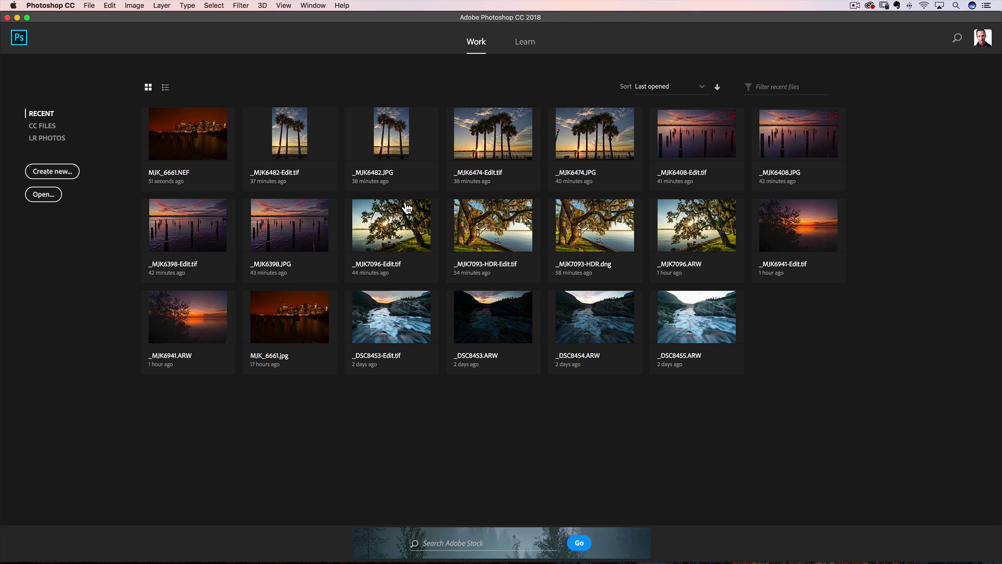
key(super+Tab)
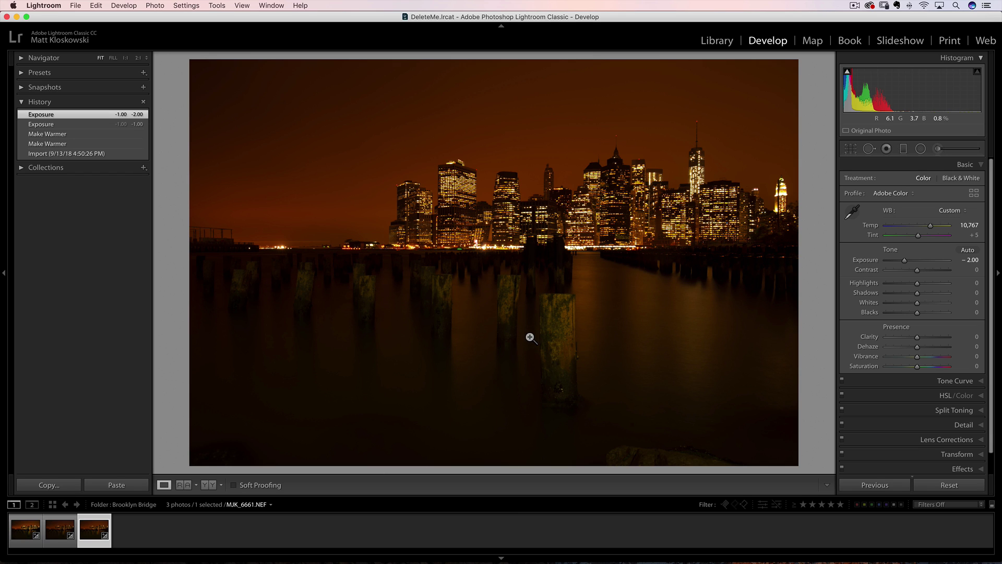
Set Photoshop external editing to ProPhoto RGB color space and 16 bits/component.
click(43, 6)
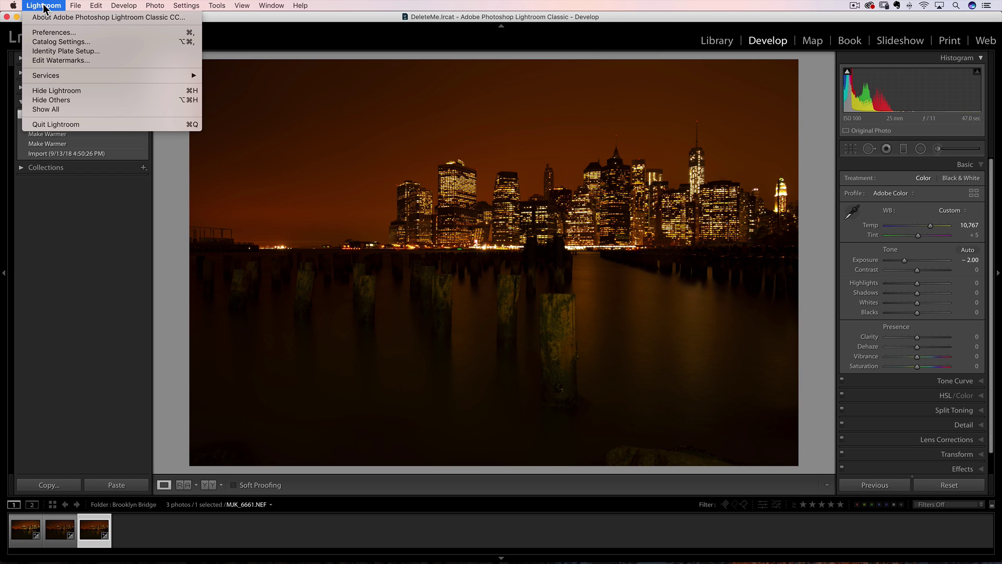
click(53, 32)
click(362, 127)
click(359, 104)
click(358, 141)
click(361, 133)
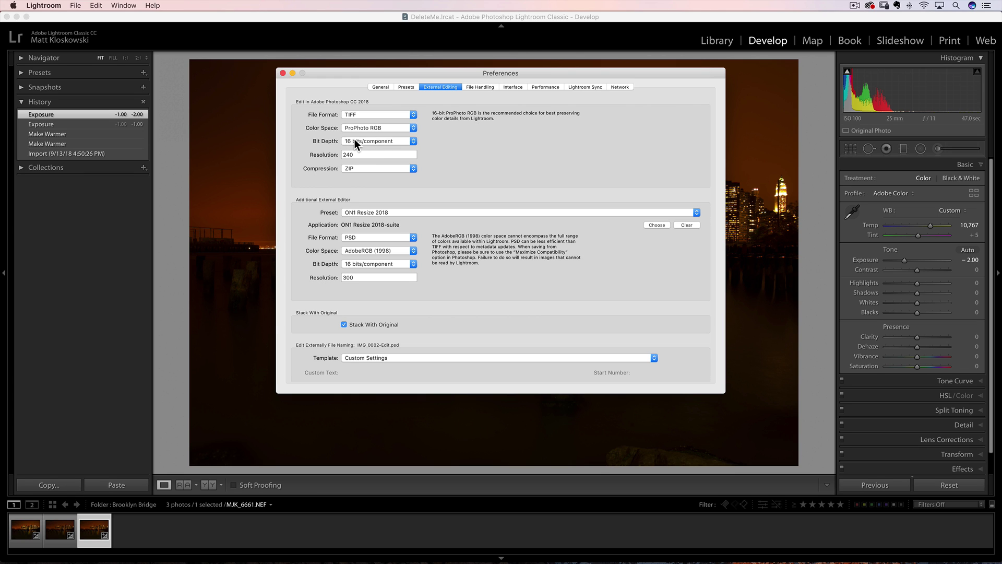
Send the skyline photo from Lightroom to Edit in Adobe Photoshop CC 2018.
click(283, 73)
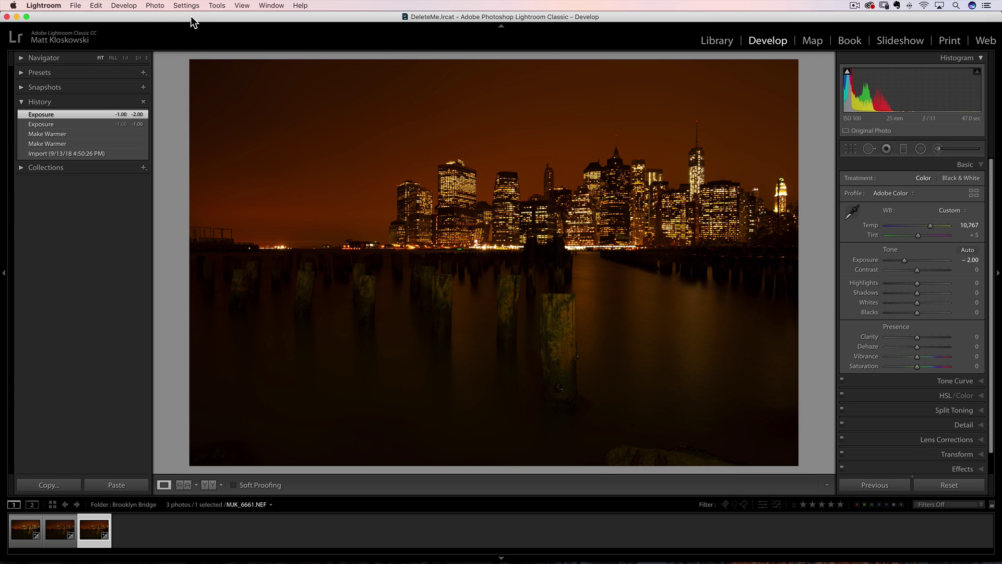
click(159, 8)
mouse_move(173, 57)
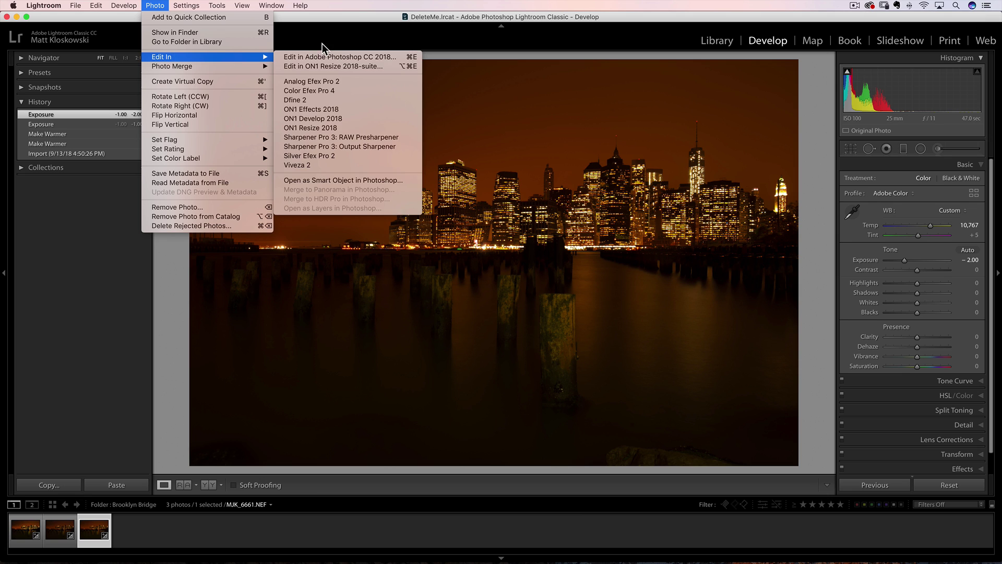
click(307, 57)
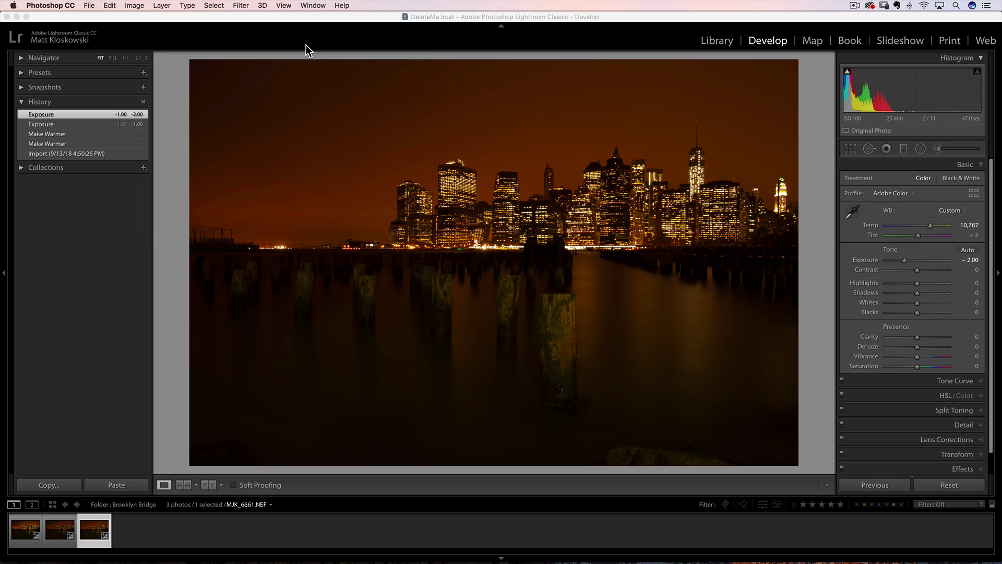
key(super+Tab)
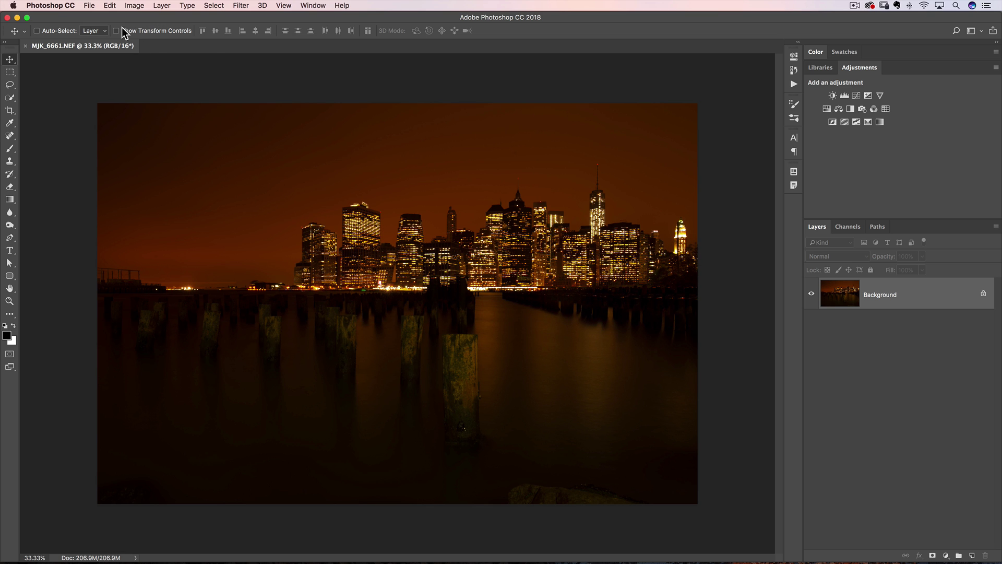
Try saving the photo as JPEG at quality 8, then cancel the JPEG Options.
click(92, 6)
click(116, 106)
click(435, 381)
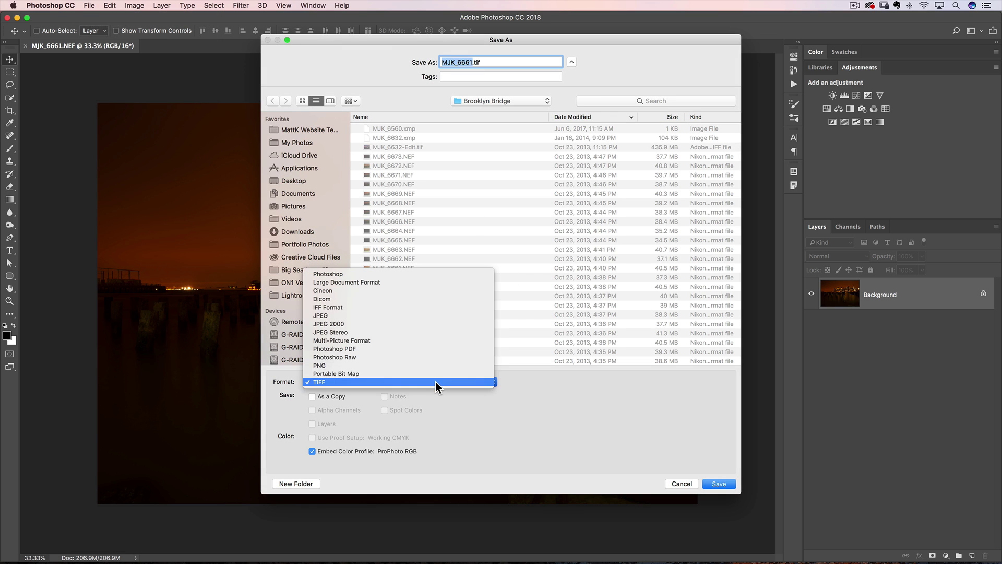
click(386, 312)
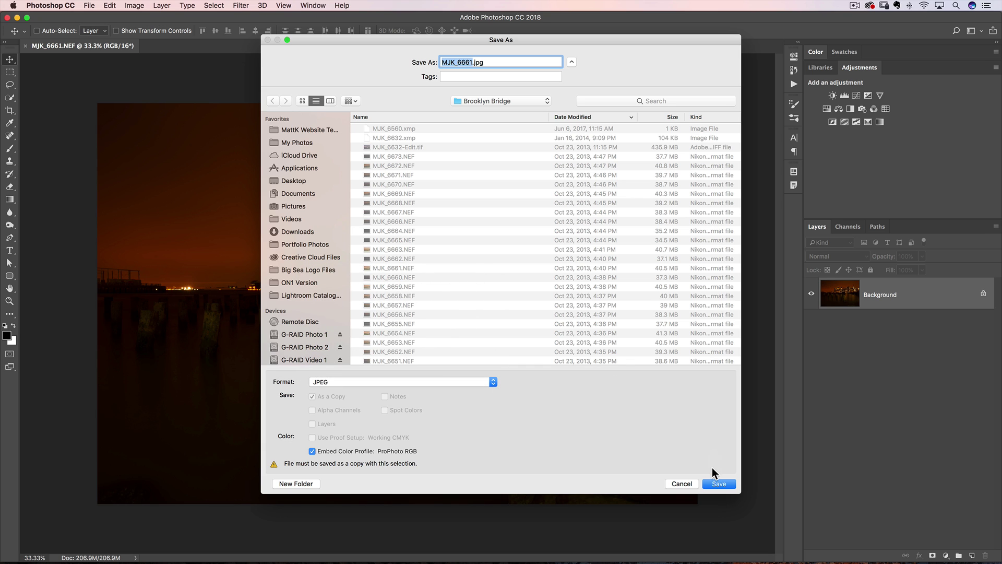
click(713, 482)
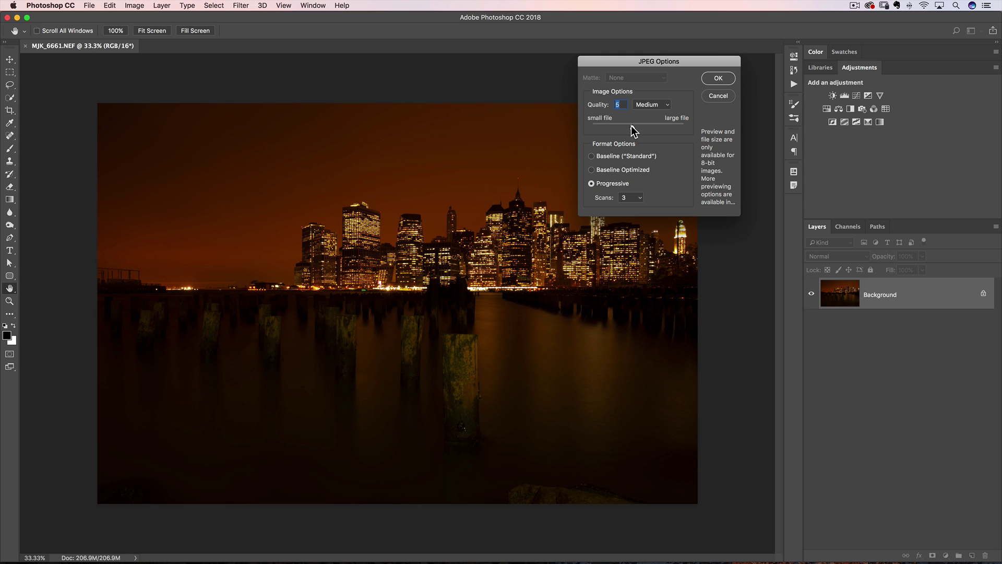
drag(641, 126, 653, 127)
click(723, 97)
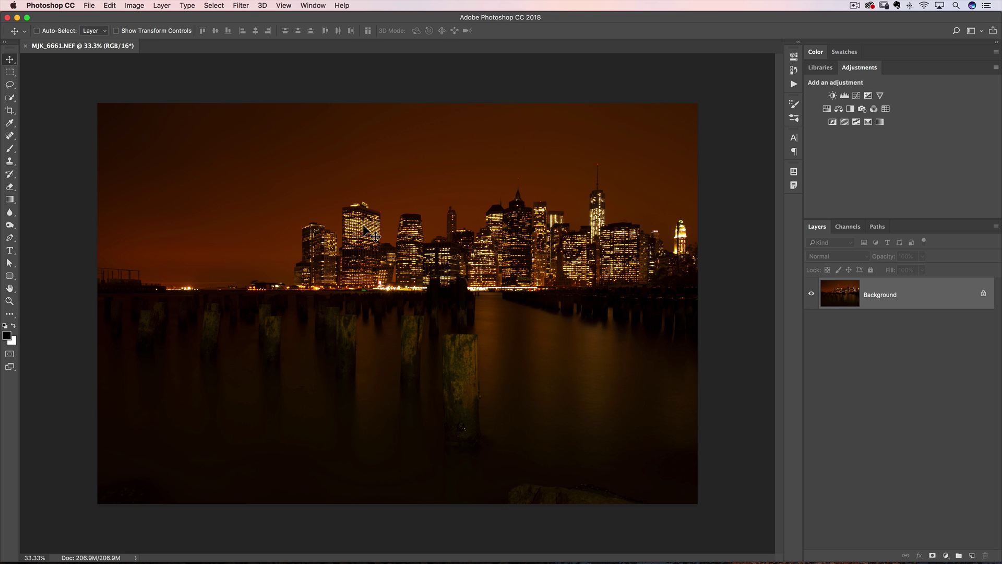
Return to Lightroom Classic and show the Brooklyn Bridge folder's photos in the Library module.
key(super+Tab)
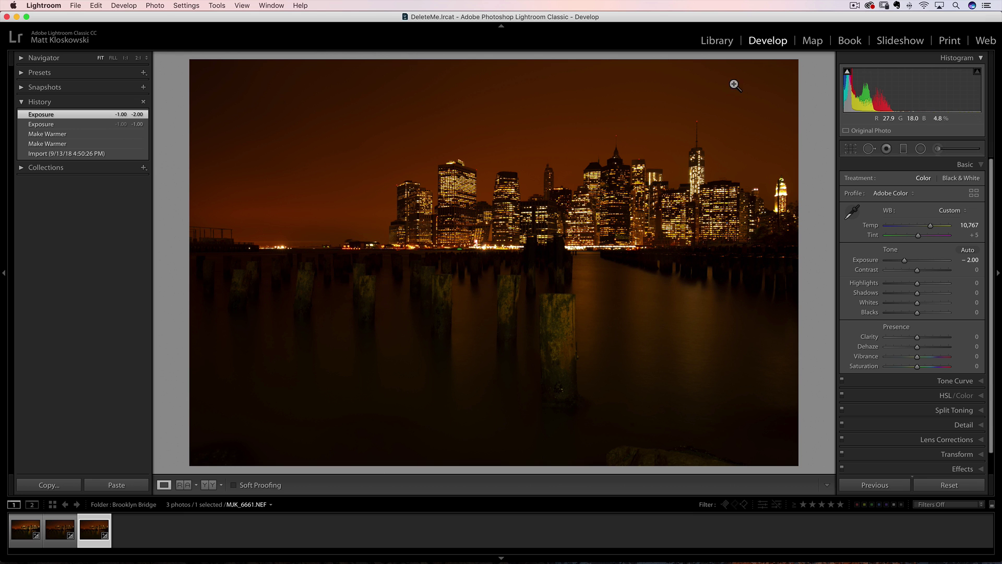
click(712, 40)
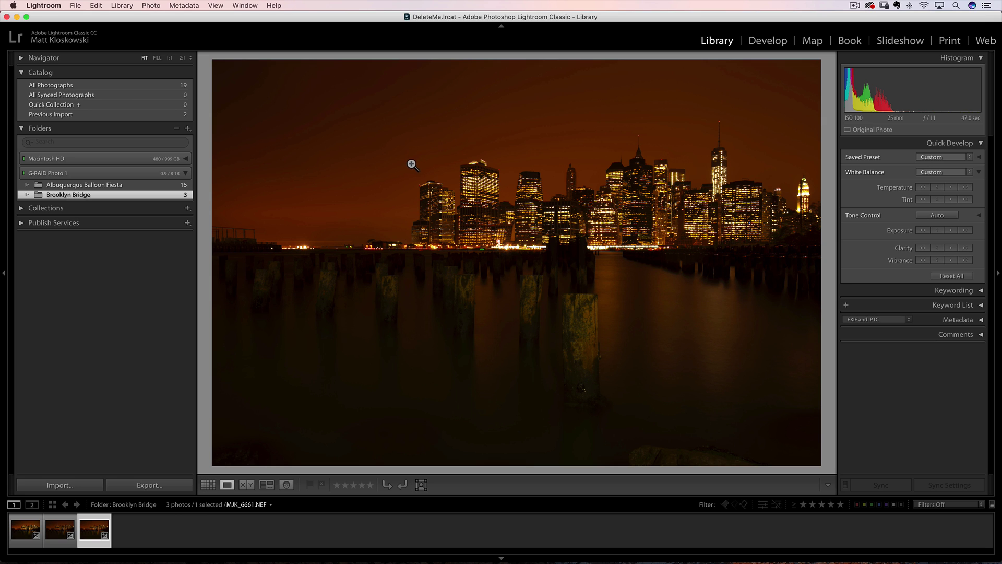
click(76, 6)
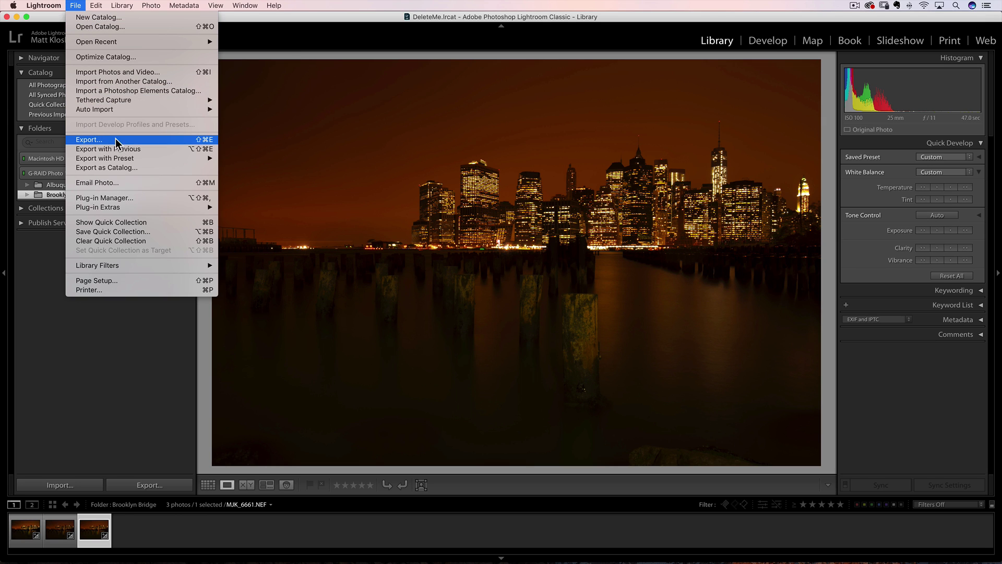
click(77, 6)
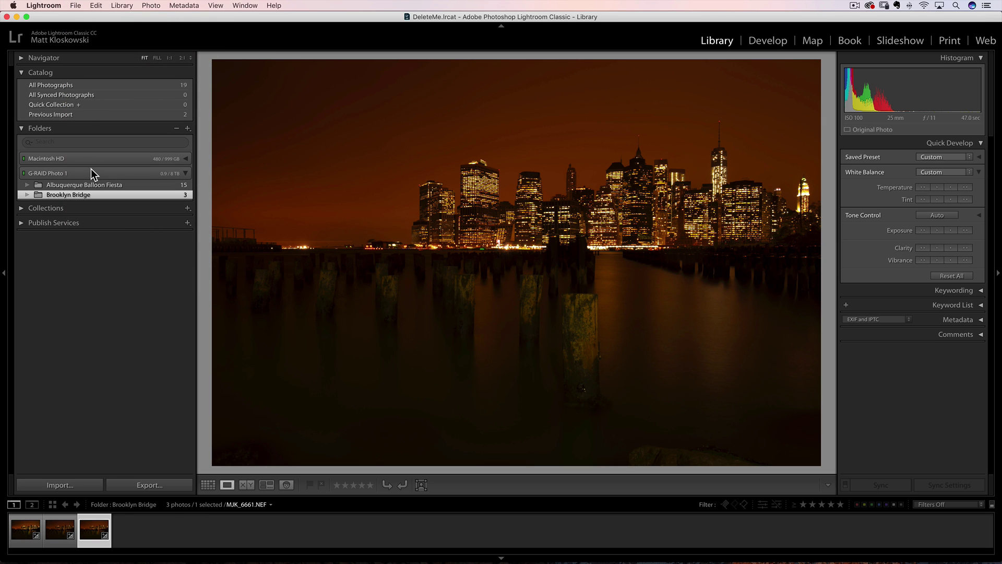